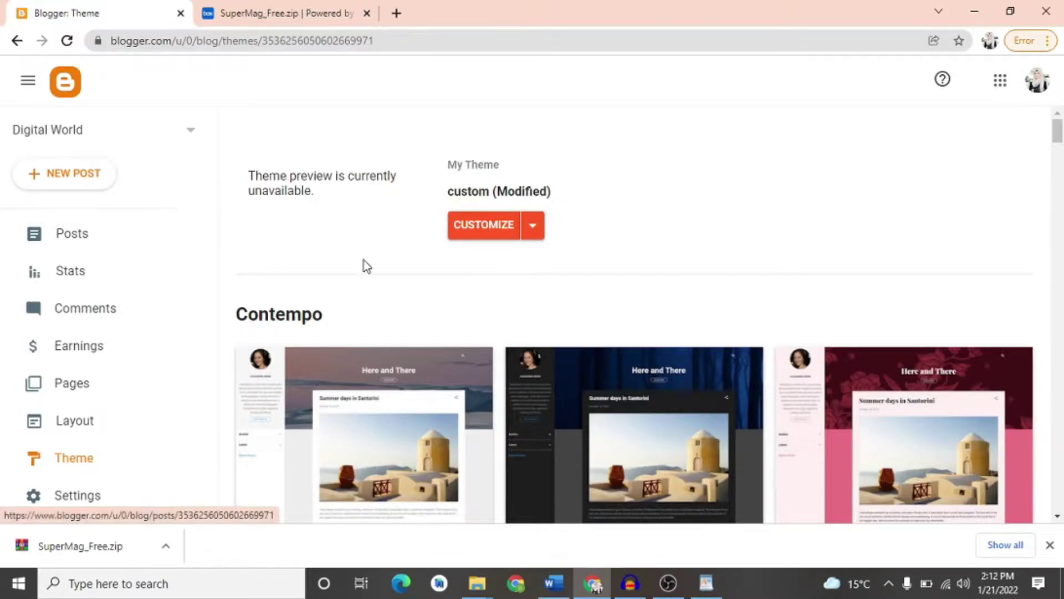
# - Reveal the Backup, Restore and Edit HTML options from the dropdown beside Customize
pyautogui.click(530, 228)
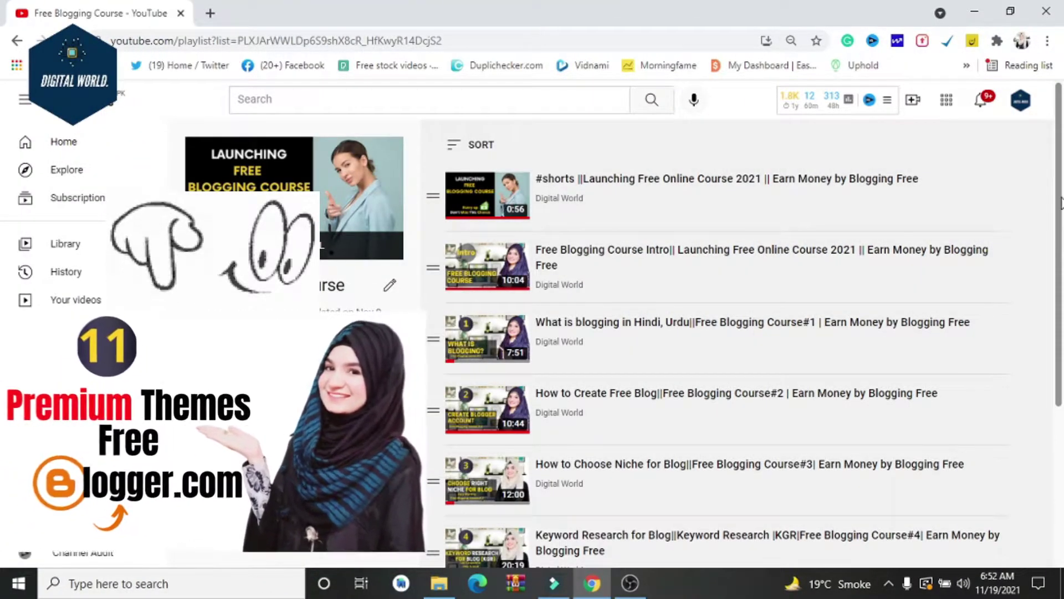
pyautogui.scroll(-1, 1062, 247)
pyautogui.moveTo(1063, 246); pyautogui.dragTo(1060, 181)
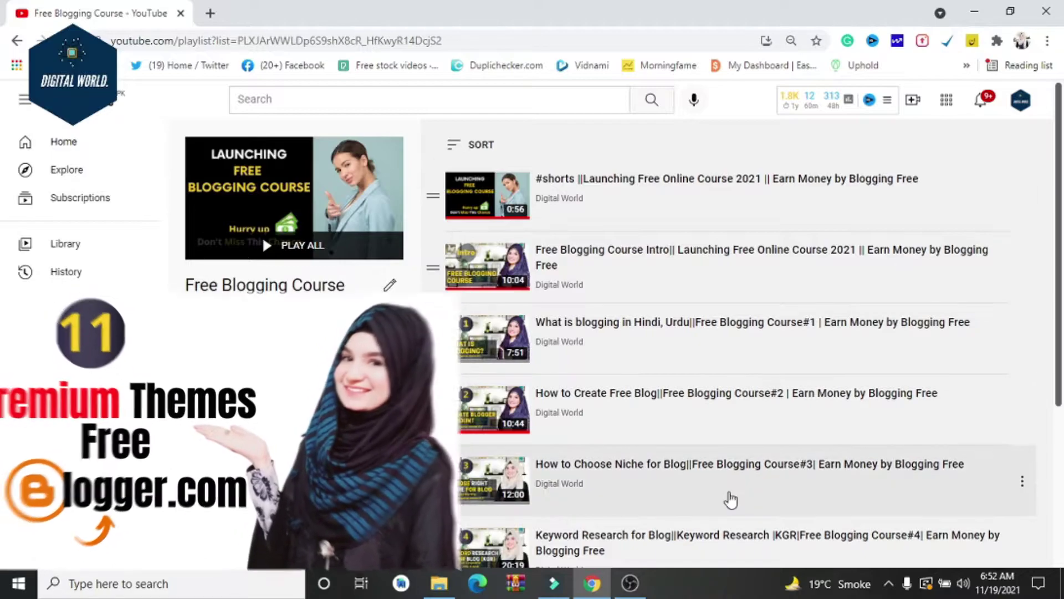
pyautogui.moveTo(629, 592)
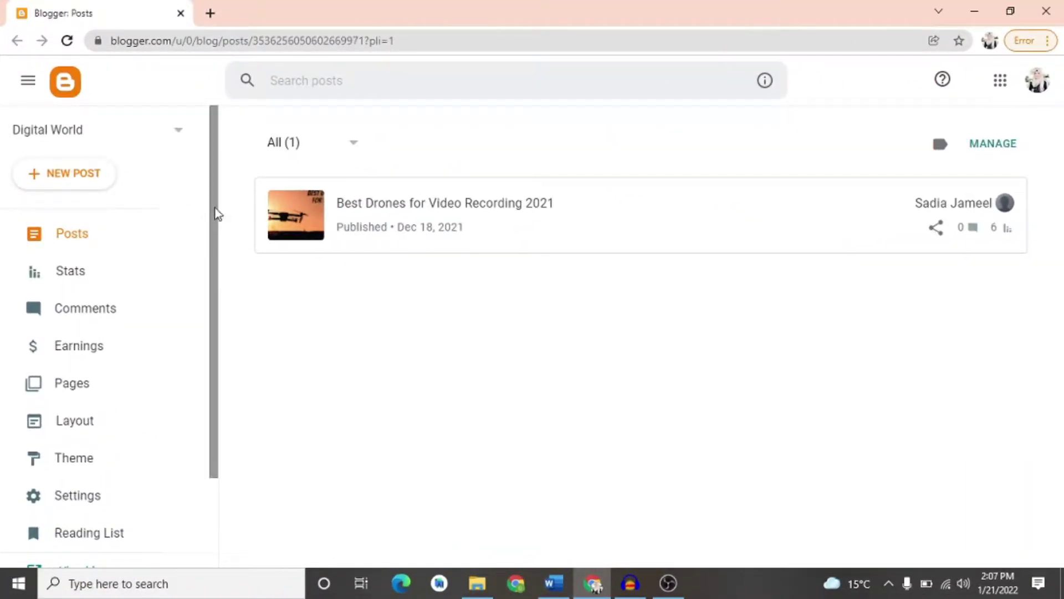
# - Go to Digital World's Theme page from the sidebar and scroll through the theme gallery
pyautogui.moveTo(214, 218); pyautogui.dragTo(207, 334)
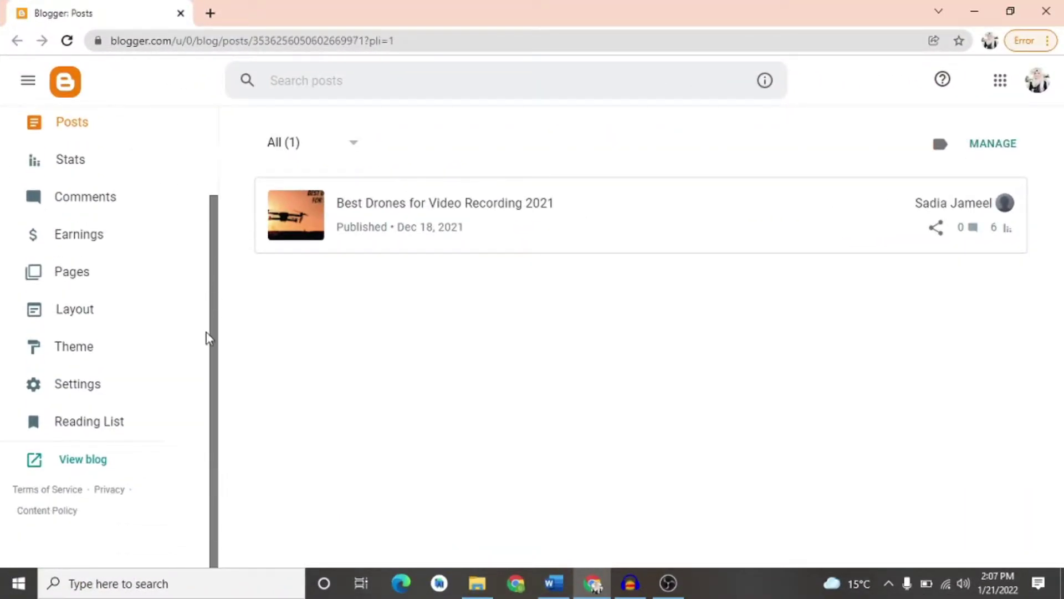
pyautogui.click(86, 355)
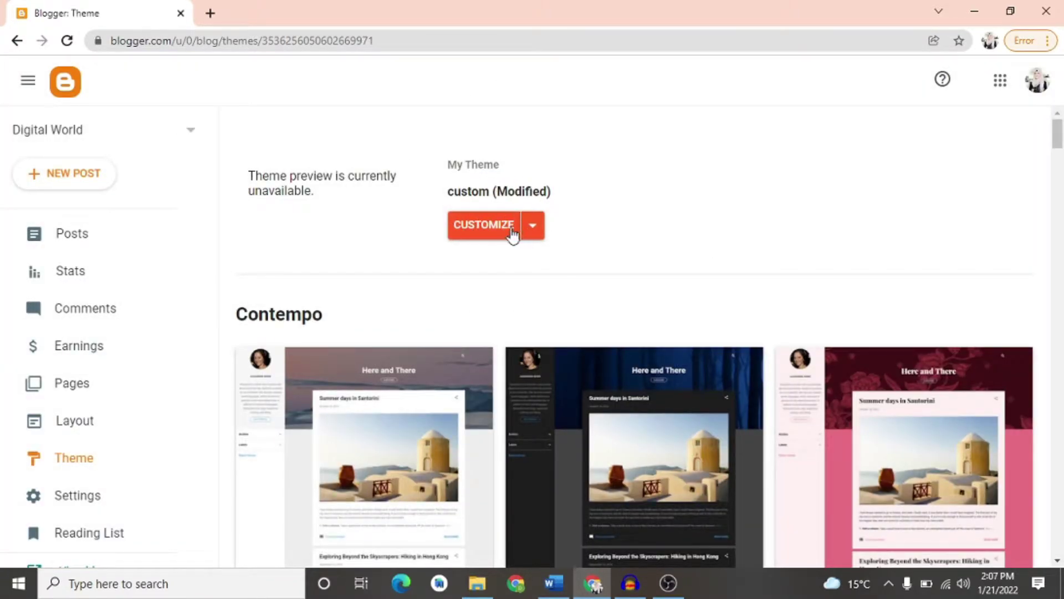
pyautogui.scroll(-9, 604, 214)
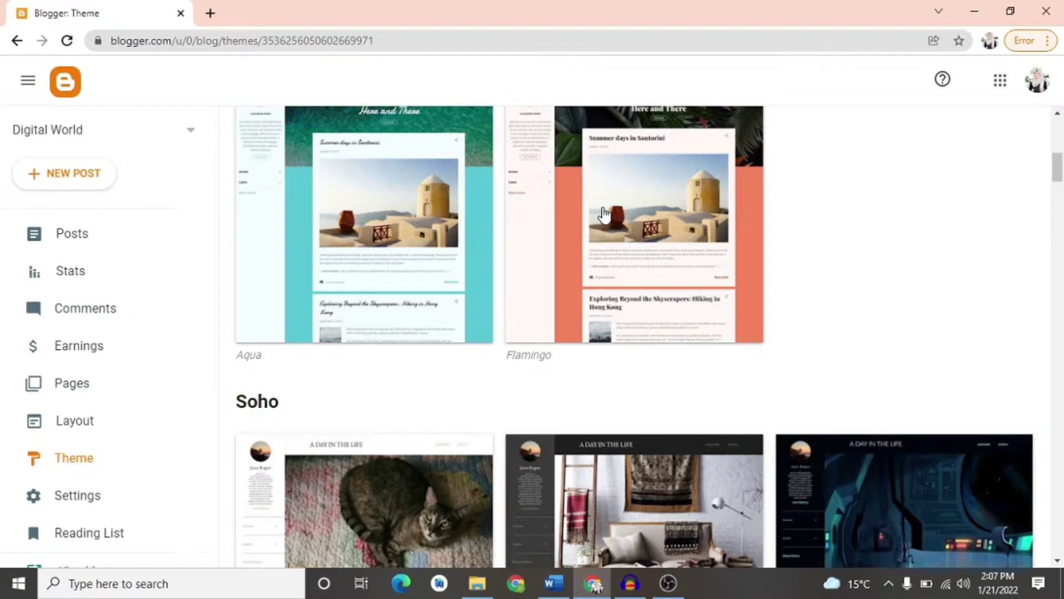
pyautogui.scroll(8, 605, 214)
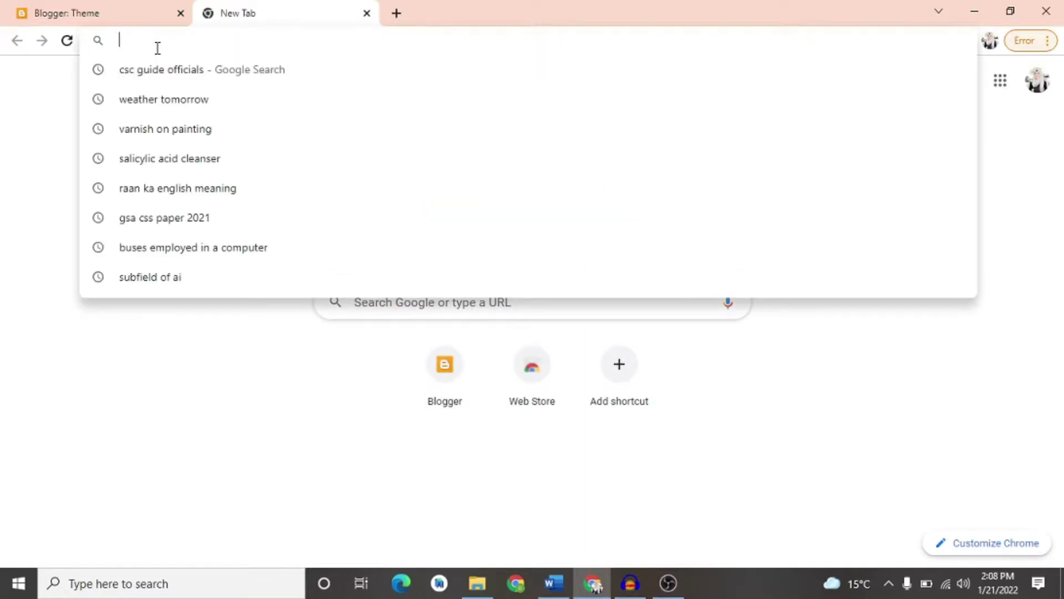
# - Download SuperMag_Free.zip from the pasted rb.gy Box link and show it in Downloads
pyautogui.write('https://rb.gy/c3wqs2')
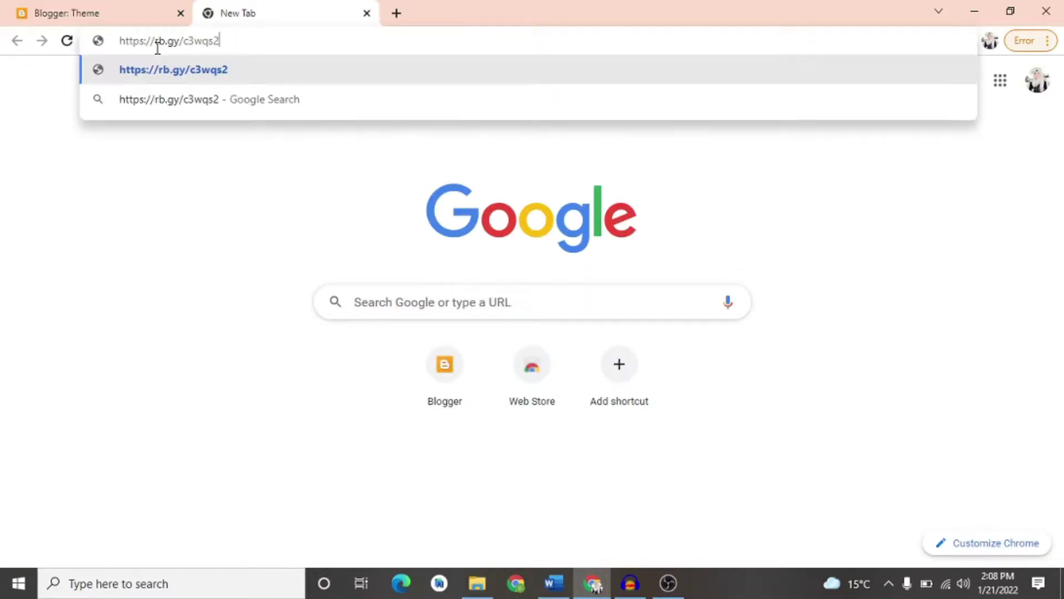
pyautogui.press('Return')
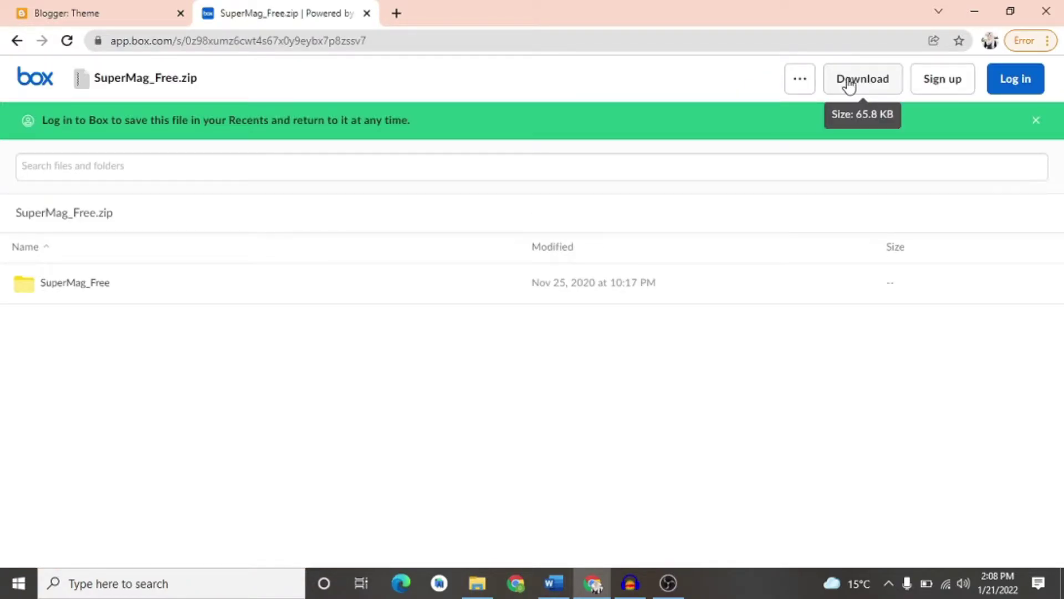
pyautogui.click(849, 83)
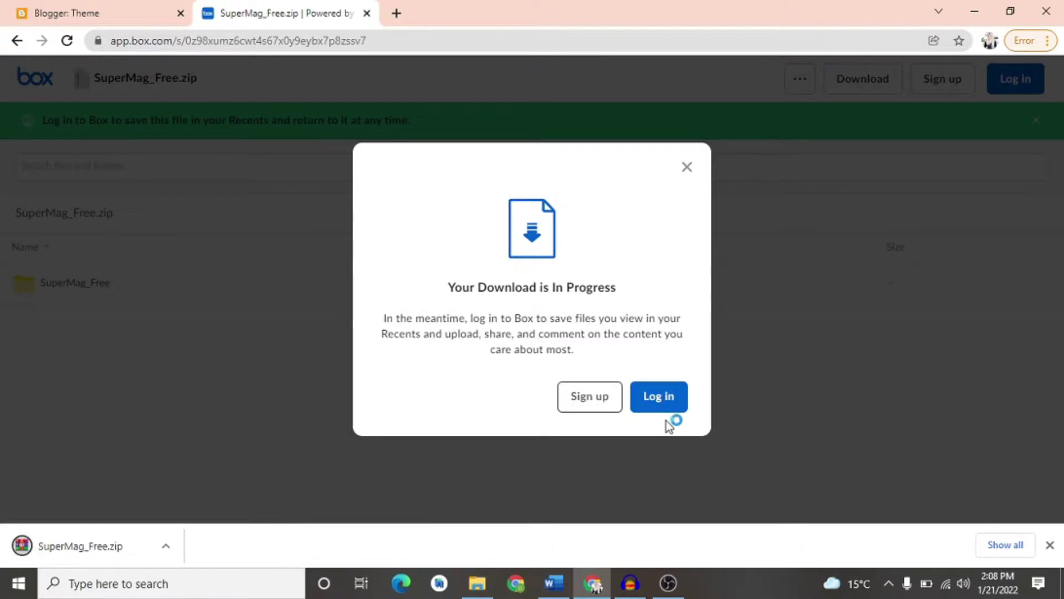
pyautogui.click(454, 493)
pyautogui.press('super+e')
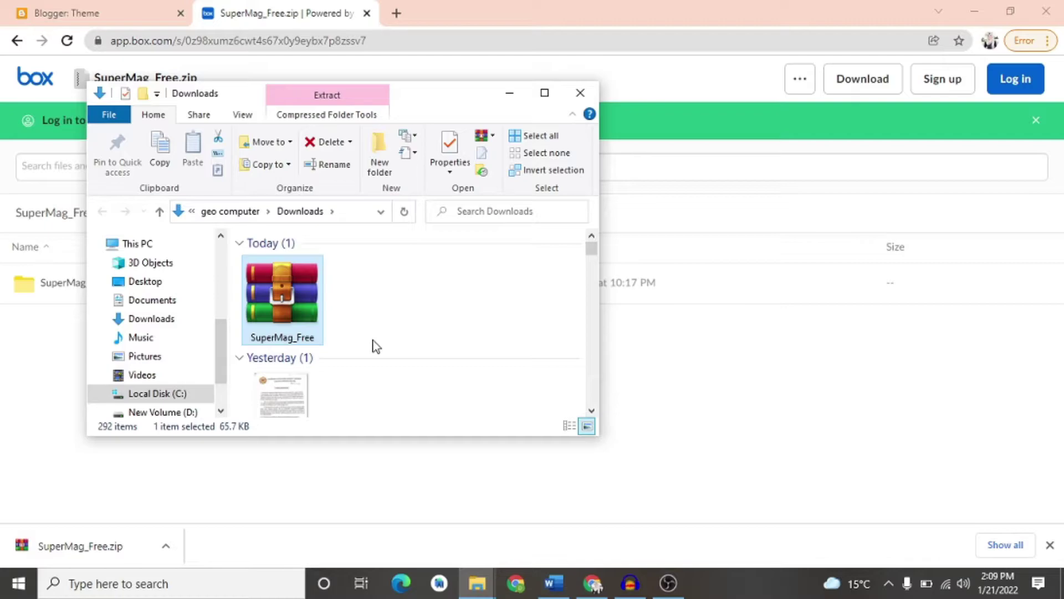
# - Copy the SuperMag_Free archive from Downloads onto the desktop
pyautogui.press('super+Up')
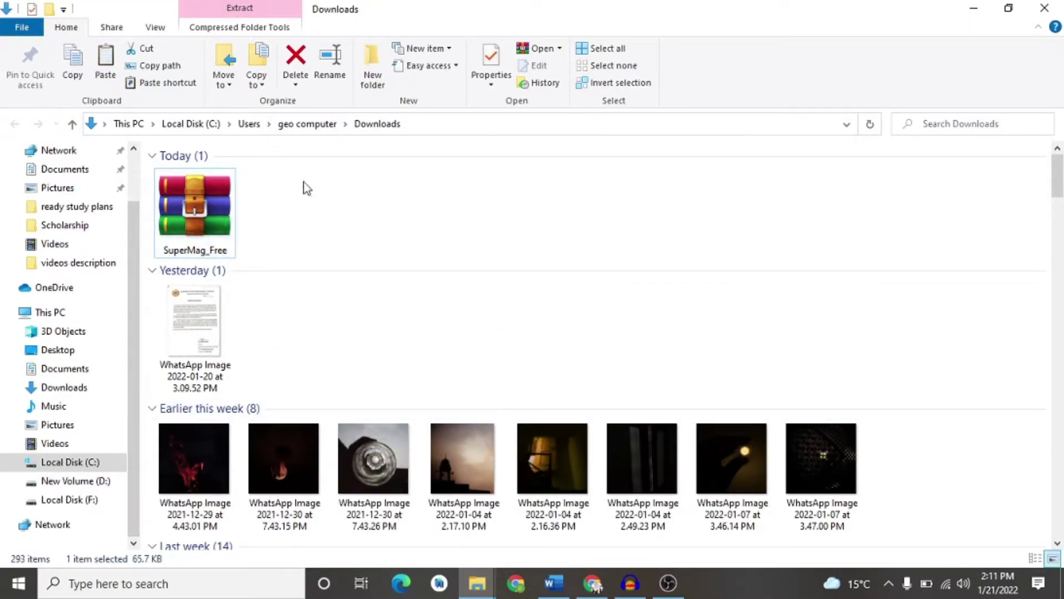
pyautogui.click(193, 189)
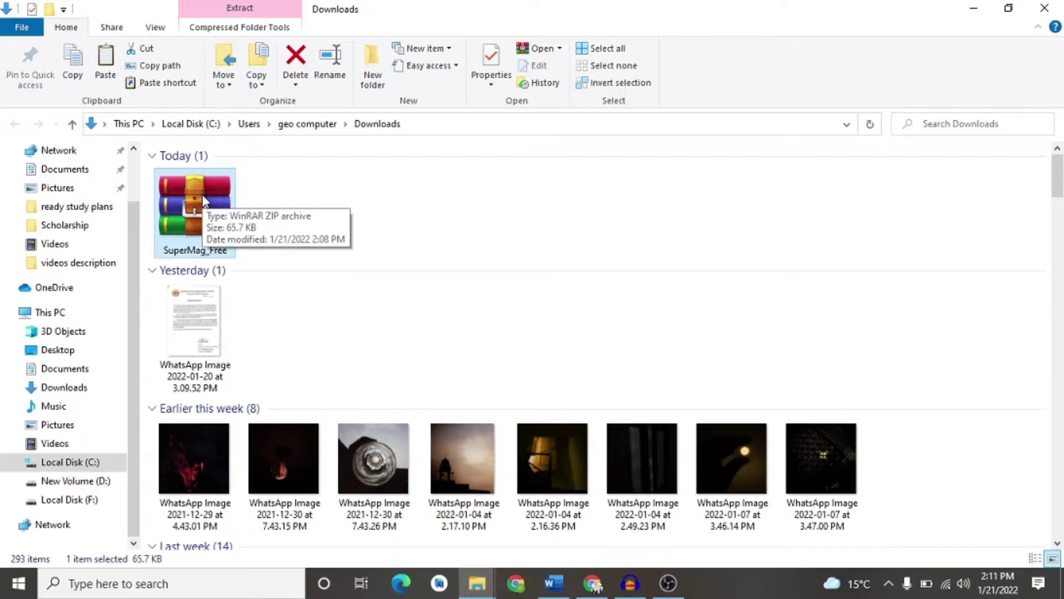
pyautogui.hotkey('ctrl', 'c')
pyautogui.click(973, 8)
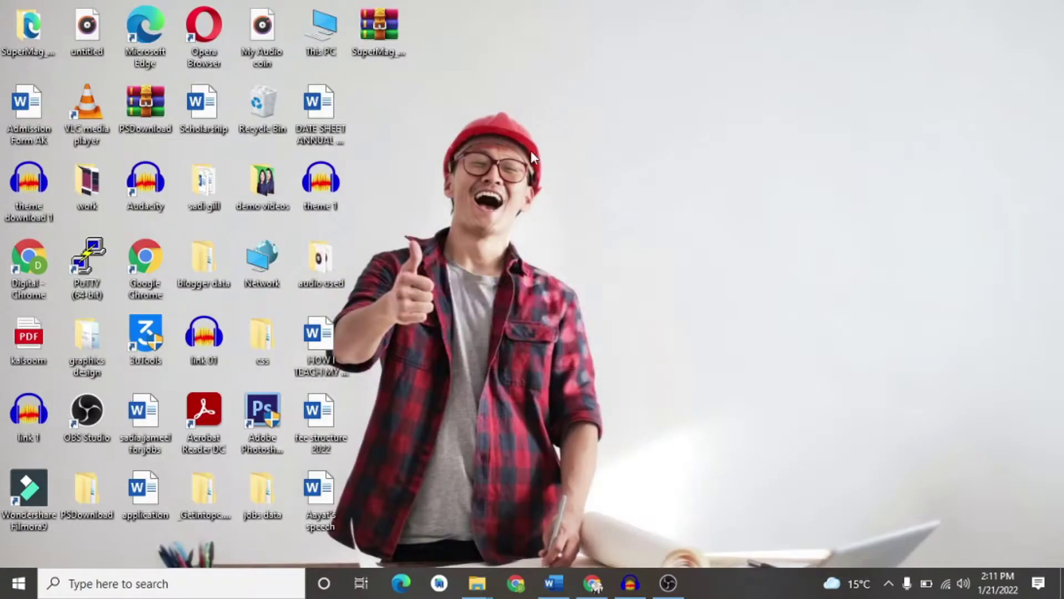
pyautogui.hotkey('ctrl', 'v')
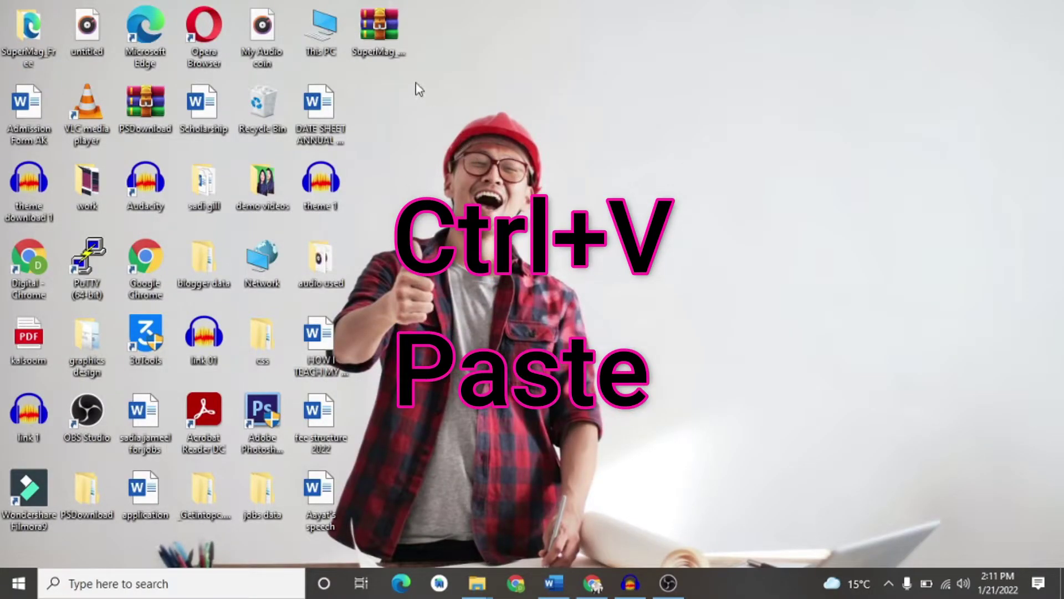
# - Extract the SuperMag_Free archive on the desktop with Extract Here
pyautogui.click(377, 21)
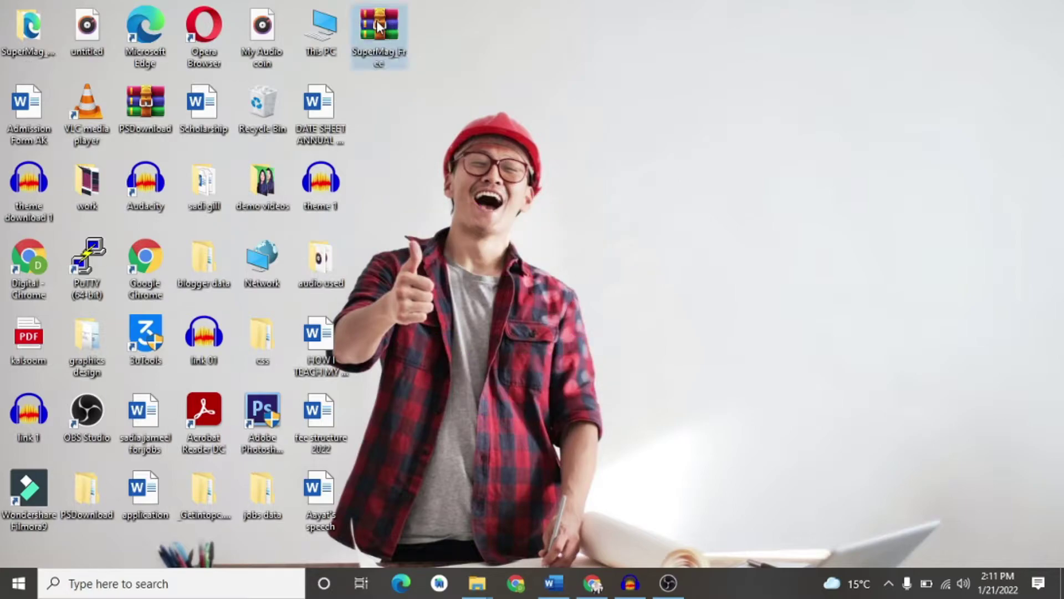
pyautogui.rightClick(383, 50)
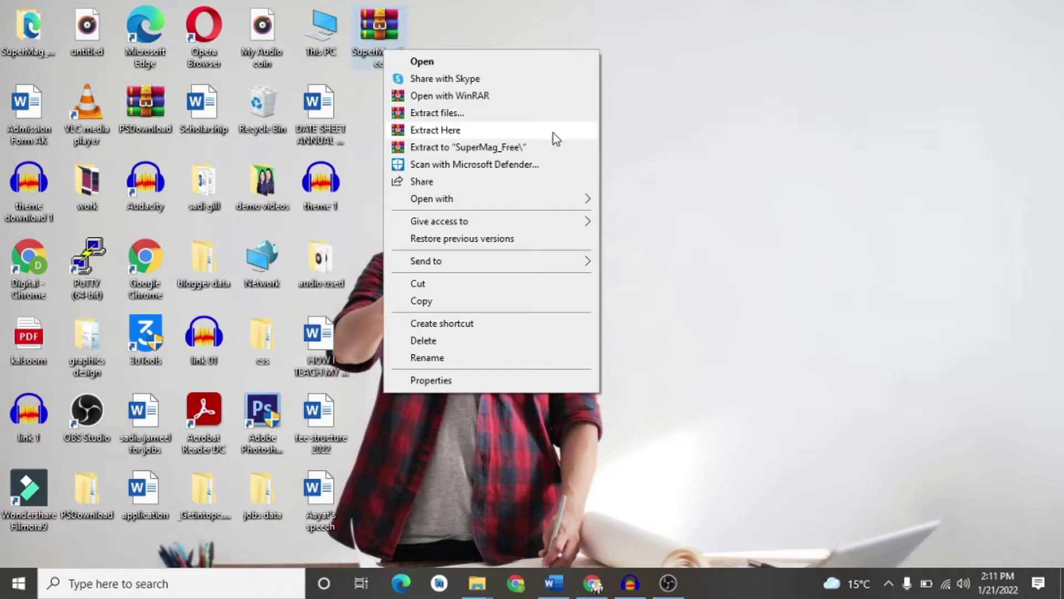
pyautogui.click(669, 130)
pyautogui.moveTo(16, 25); pyautogui.dragTo(391, 101)
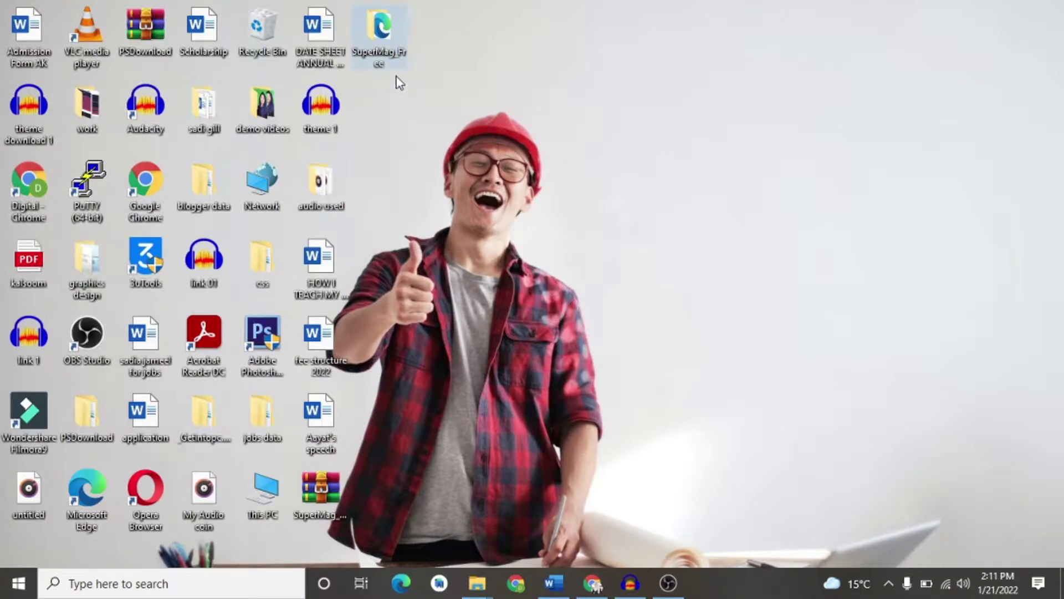
# - Open SuperMag-Free-XML from the extracted SuperMag_Free Template folder in WordPad
pyautogui.doubleClick(362, 52)
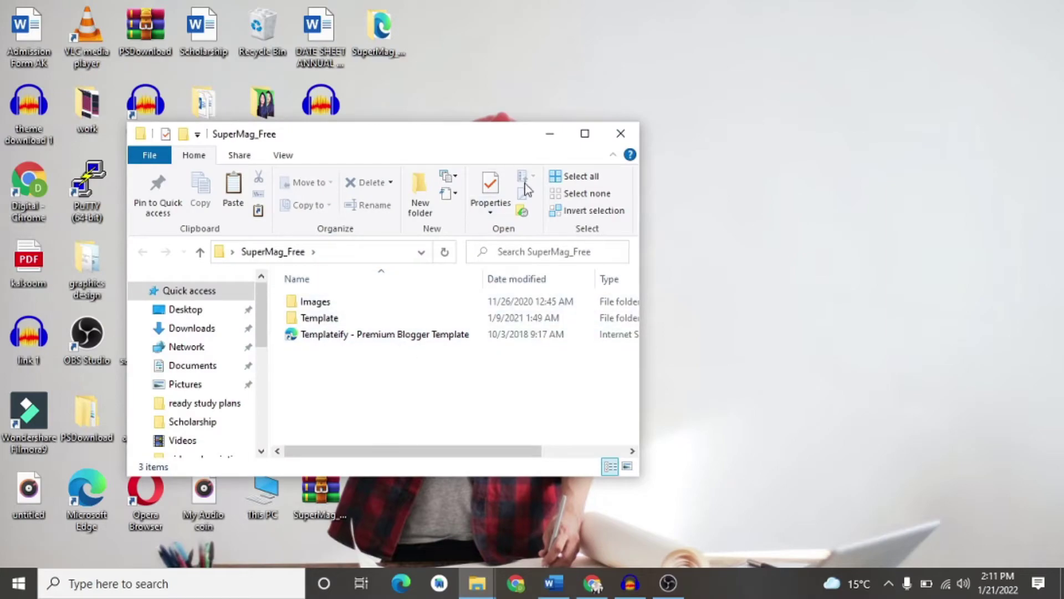
pyautogui.click(591, 139)
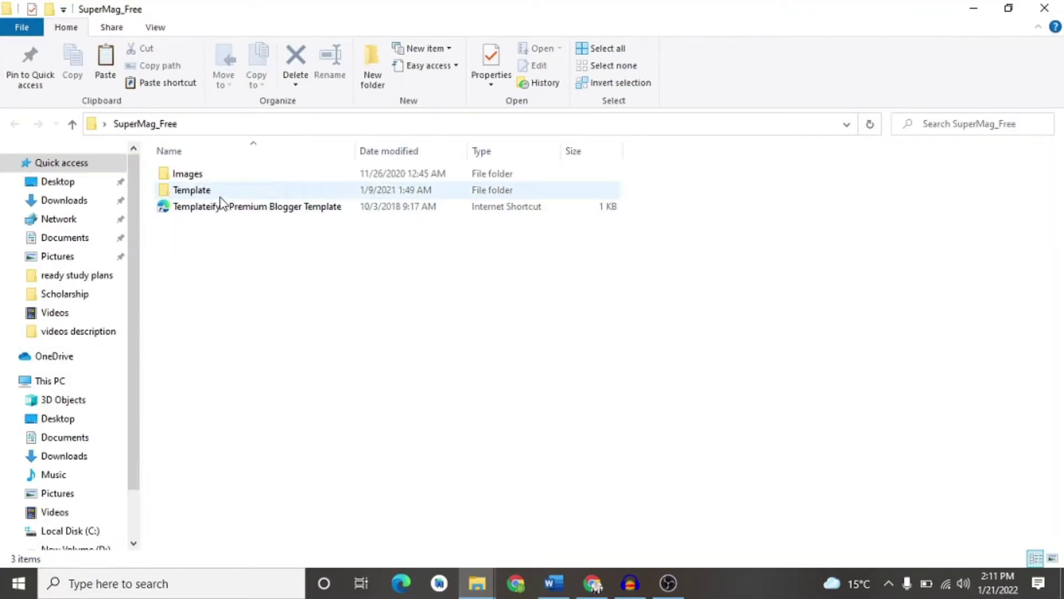
pyautogui.click(220, 194)
pyautogui.doubleClick(221, 197)
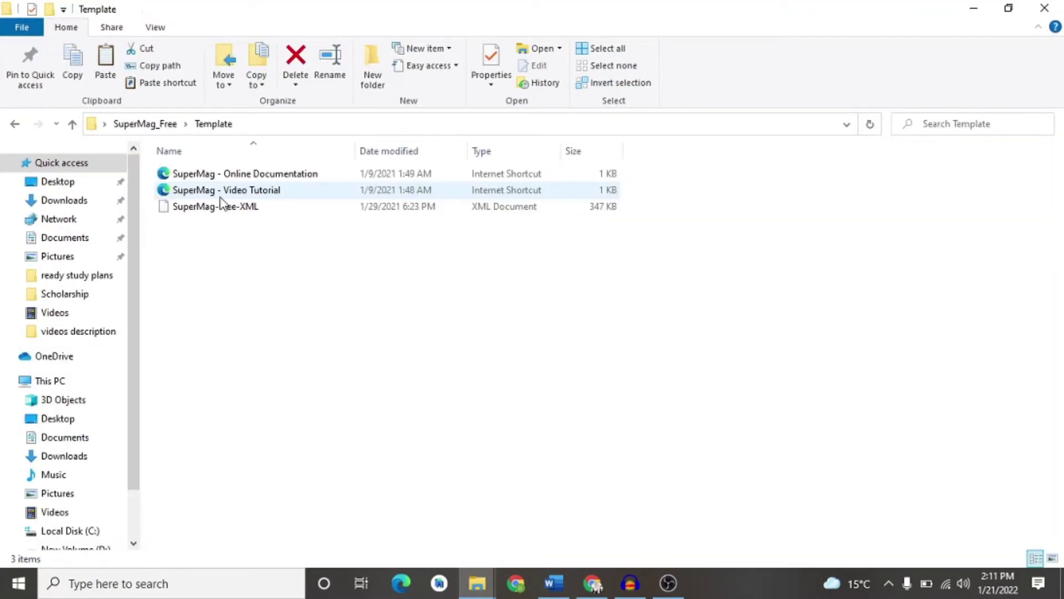
pyautogui.click(191, 213)
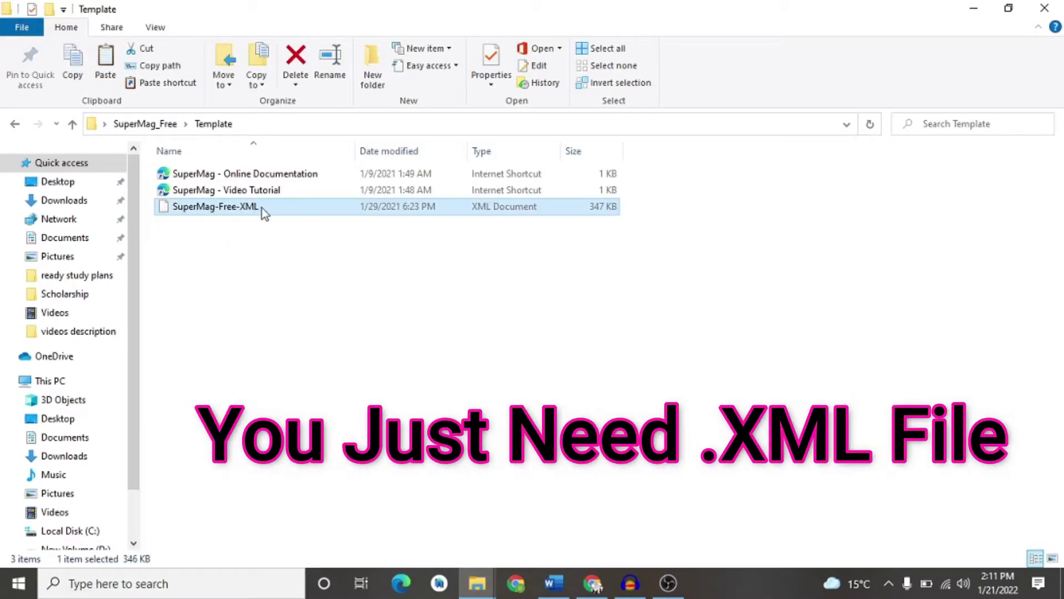
pyautogui.doubleClick(215, 207)
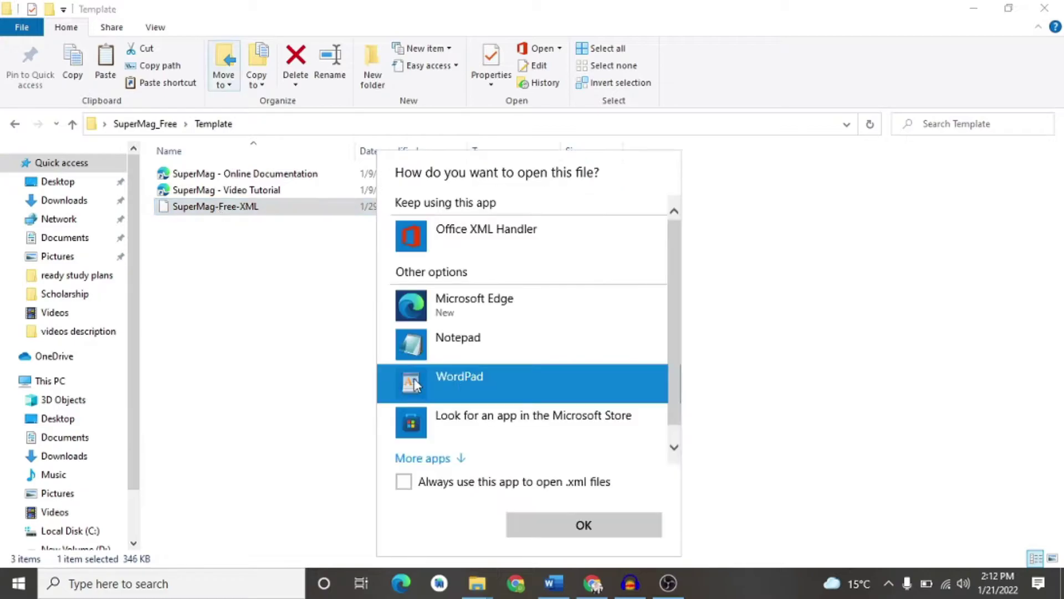
pyautogui.click(576, 527)
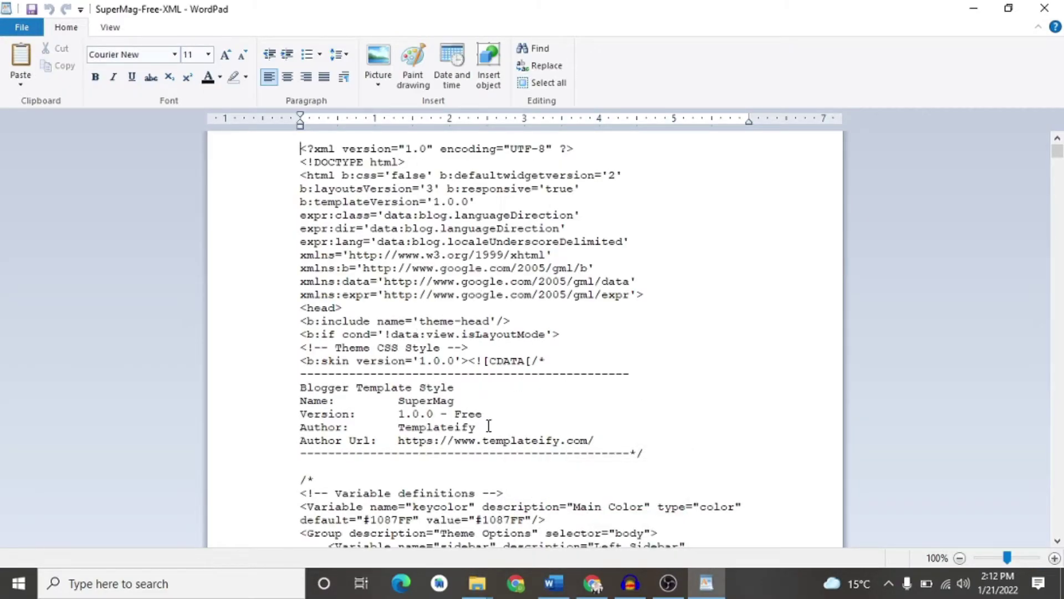
# - Open the current theme's Edit HTML editor from the Customize dropdown
pyautogui.click(593, 582)
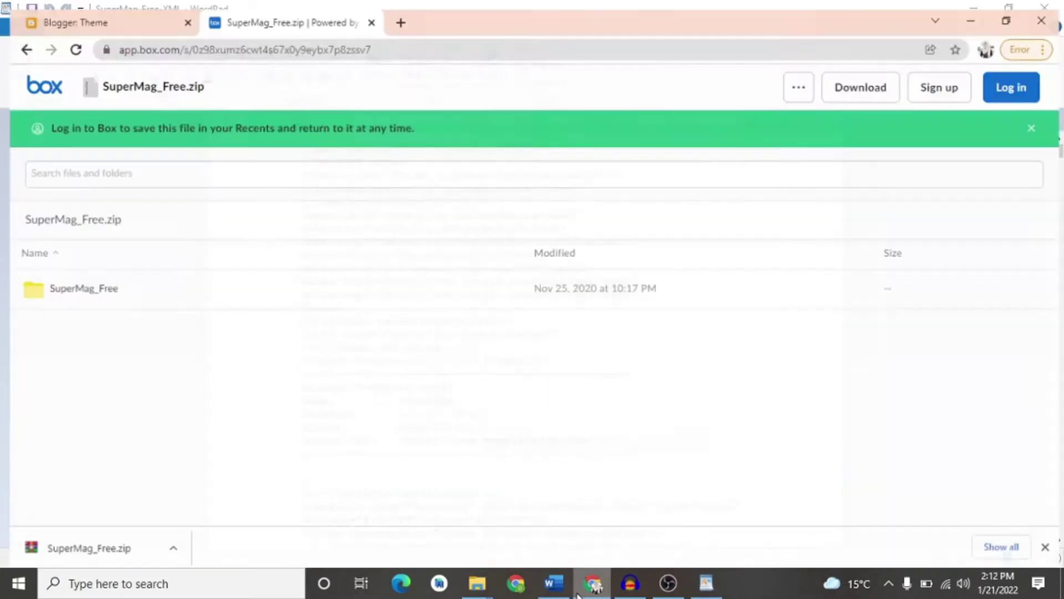
pyautogui.click(61, 8)
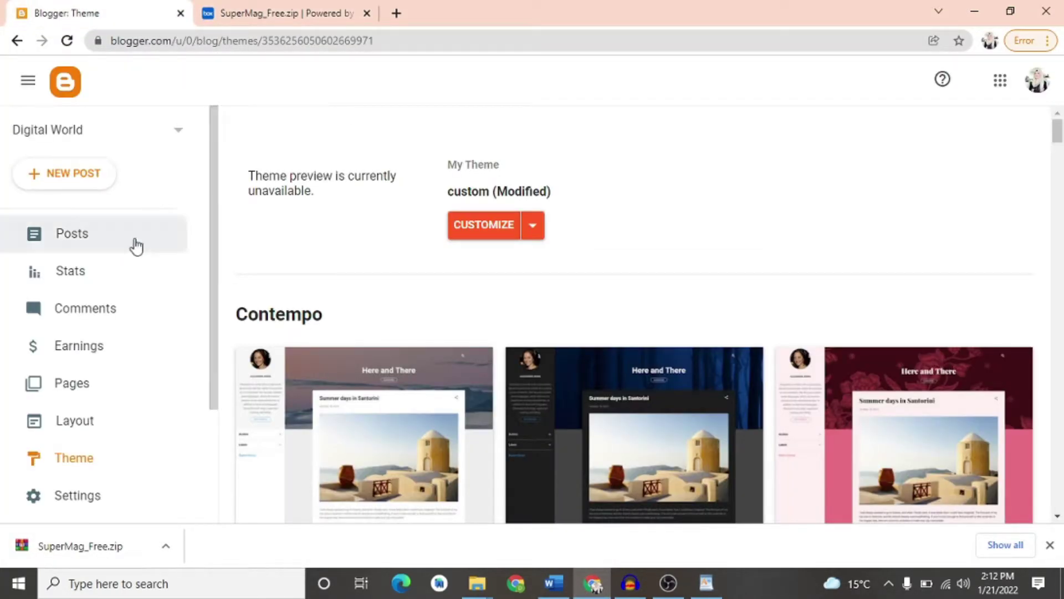
pyautogui.click(531, 226)
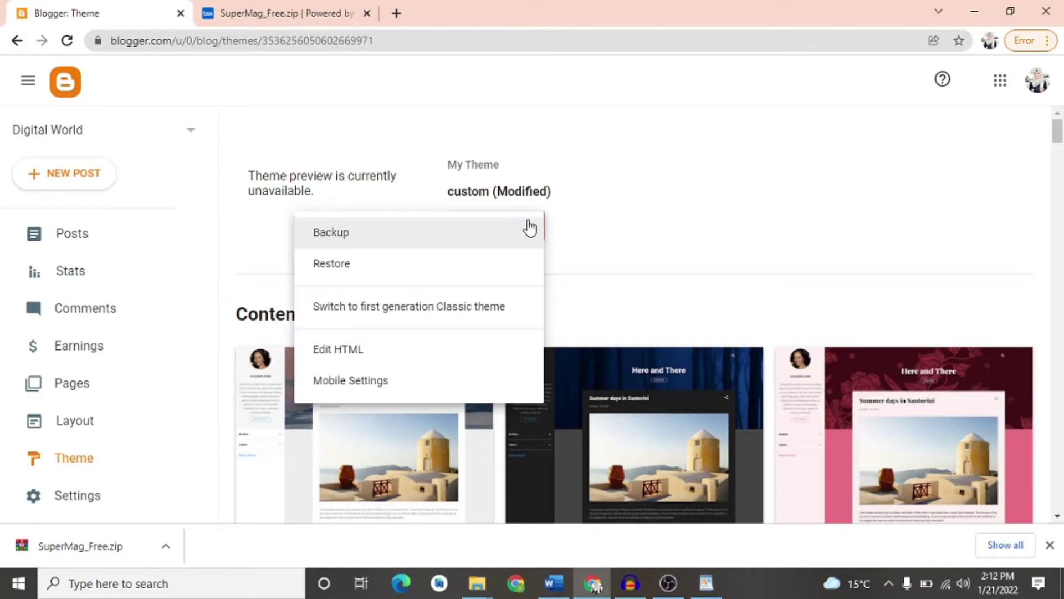
pyautogui.click(376, 360)
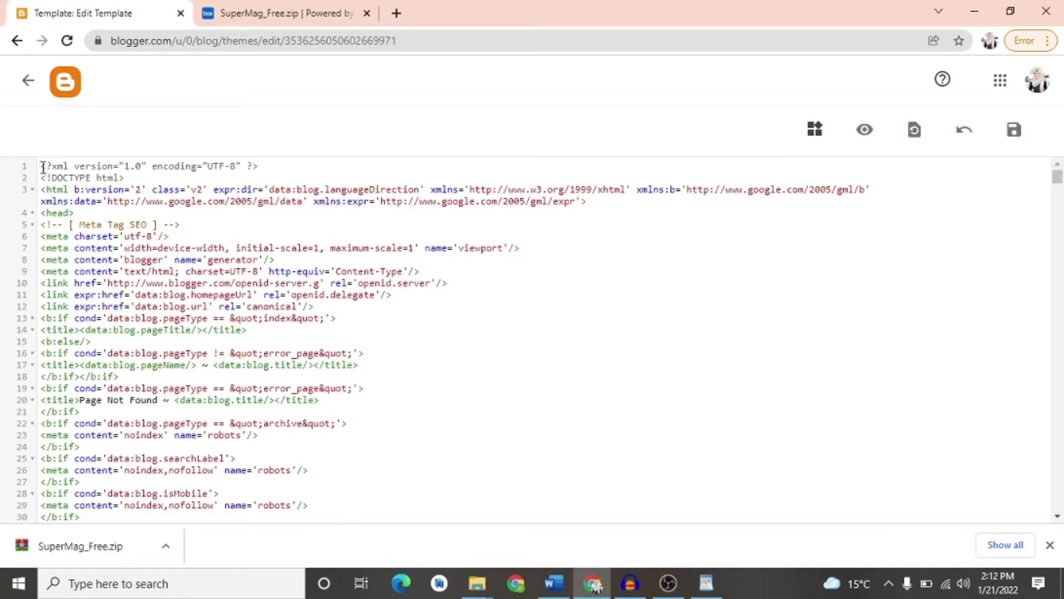
# - Select all the existing template code and delete it
pyautogui.click(43, 167)
pyautogui.hotkey('ctrl', 'a')
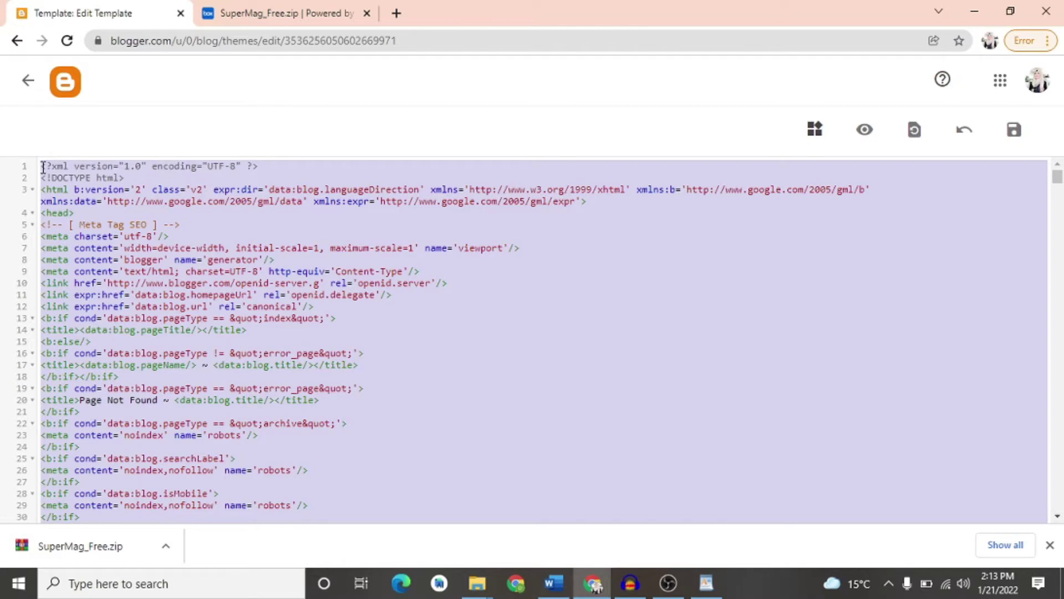
pyautogui.press('Delete')
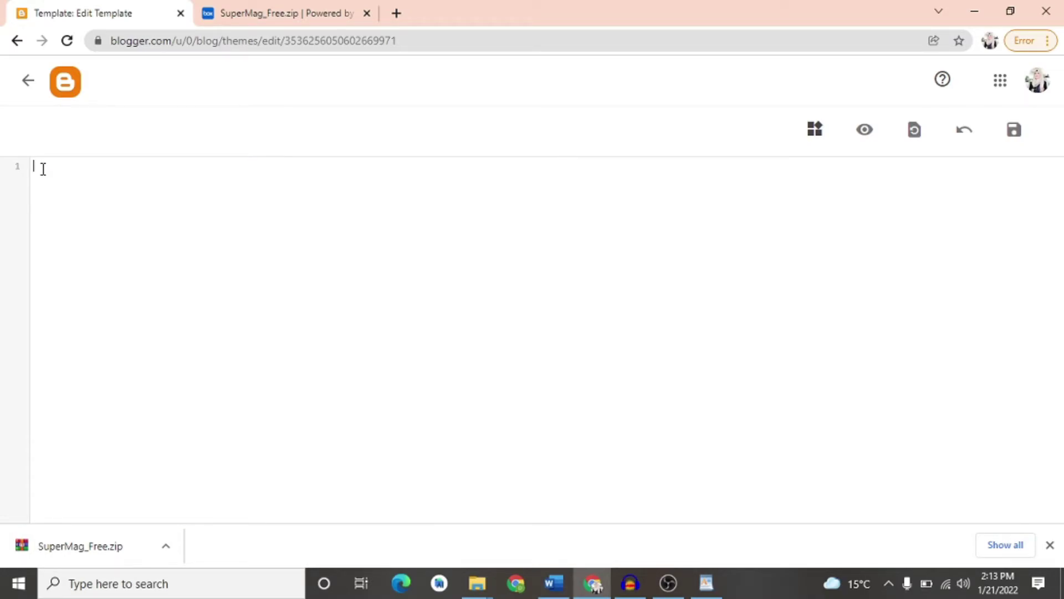
# - Copy all of the SuperMag-Free-XML code from WordPad and return to Blogger
pyautogui.click(706, 591)
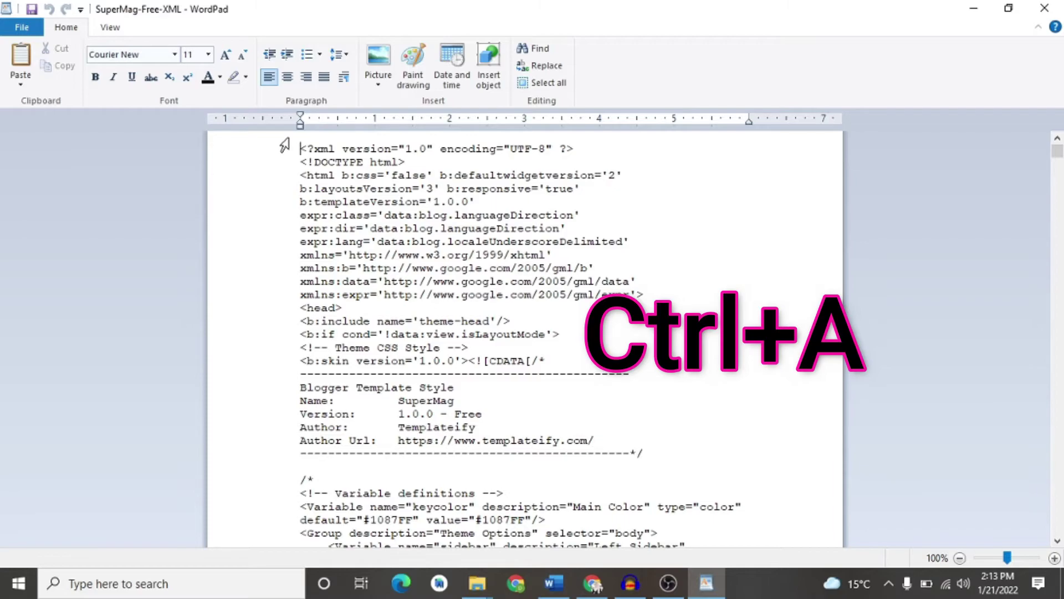
pyautogui.hotkey('ctrl', 'a')
pyautogui.moveTo(591, 592)
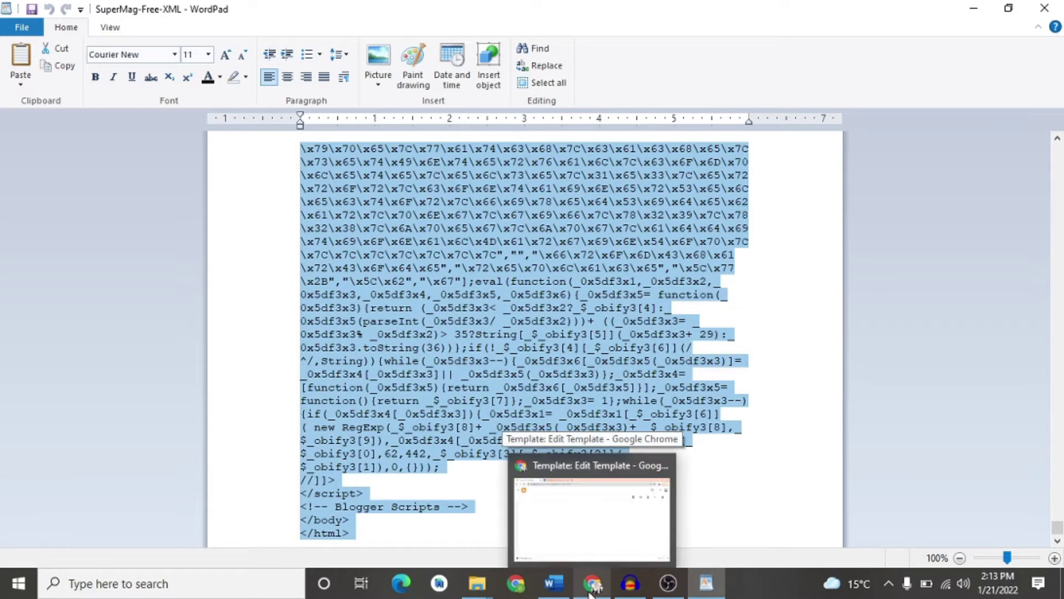
pyautogui.hotkey('ctrl', 'c')
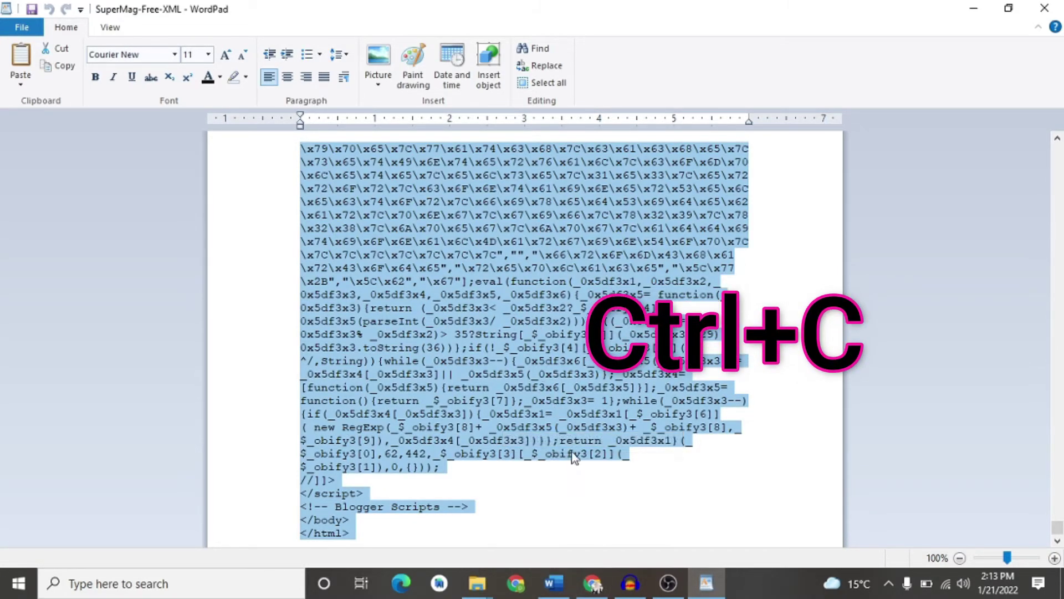
pyautogui.click(592, 584)
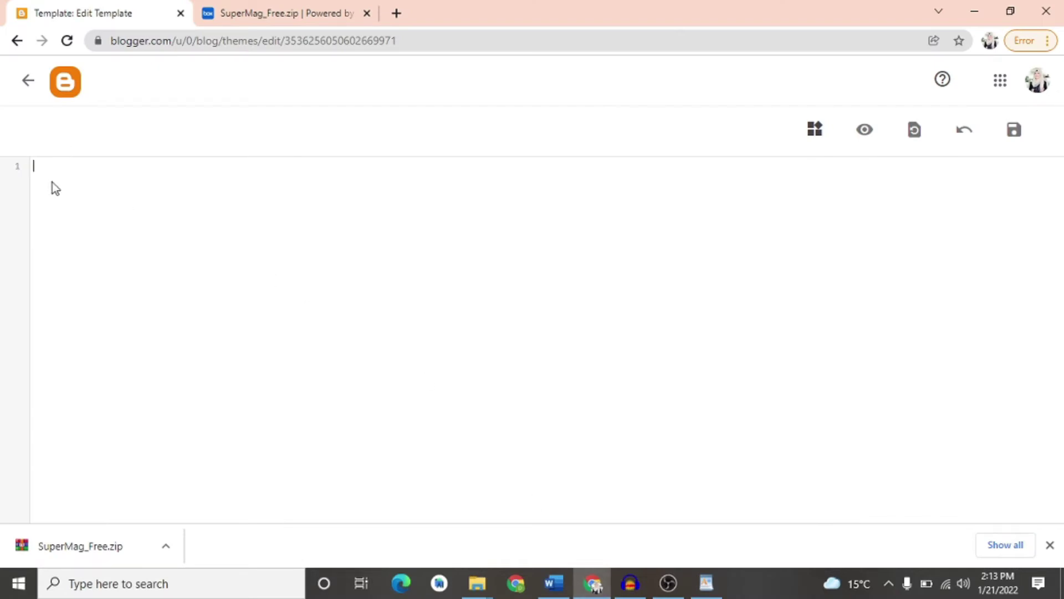
# - Paste the SuperMag code into the HTML editor, save it, and return to Theme
pyautogui.hotkey('ctrl', 'v')
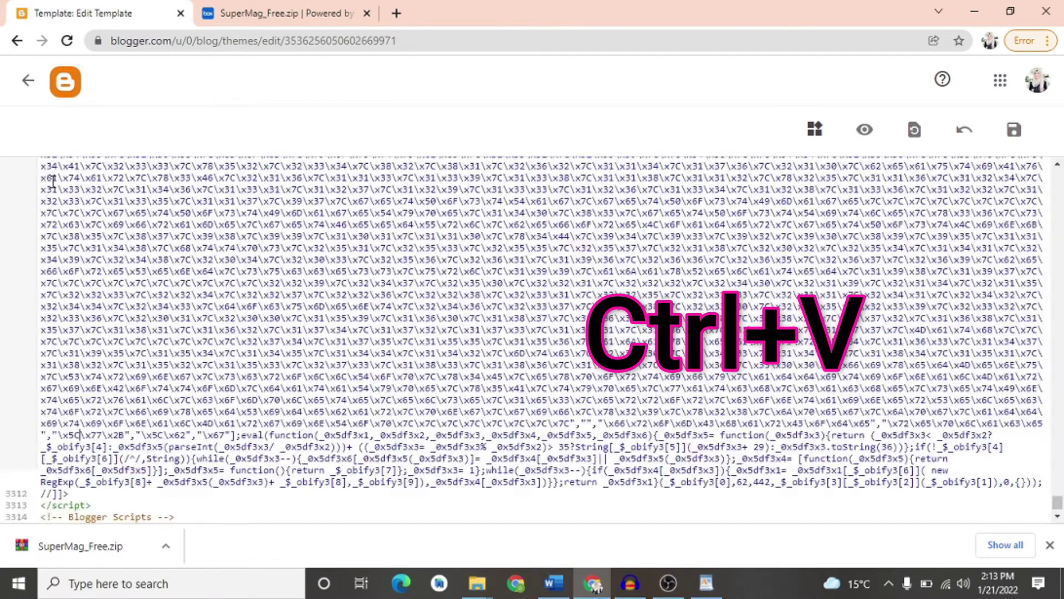
pyautogui.click(1014, 132)
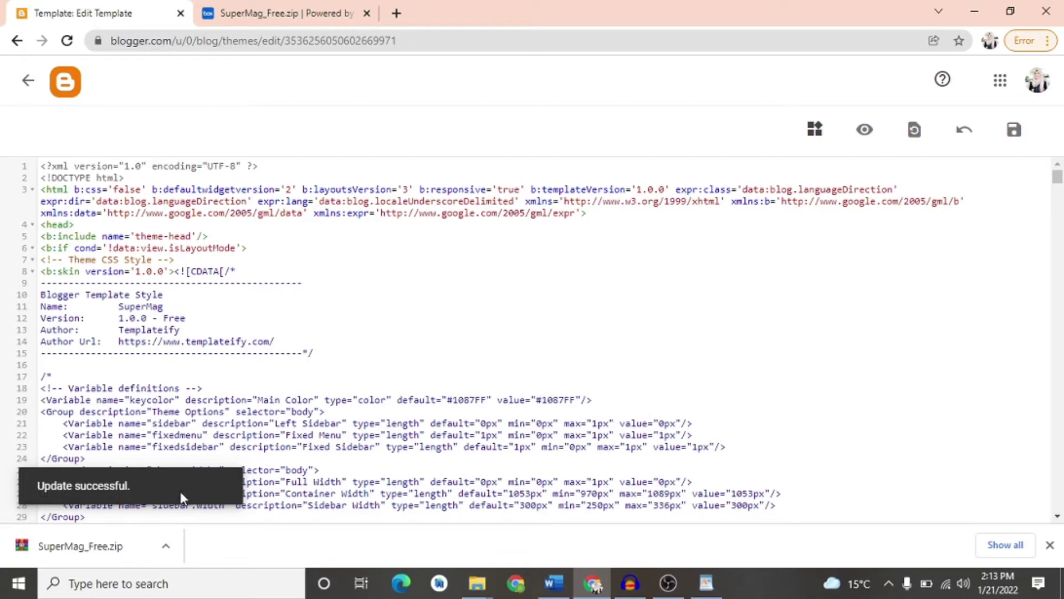
pyautogui.hotkey('alt', 'Left')
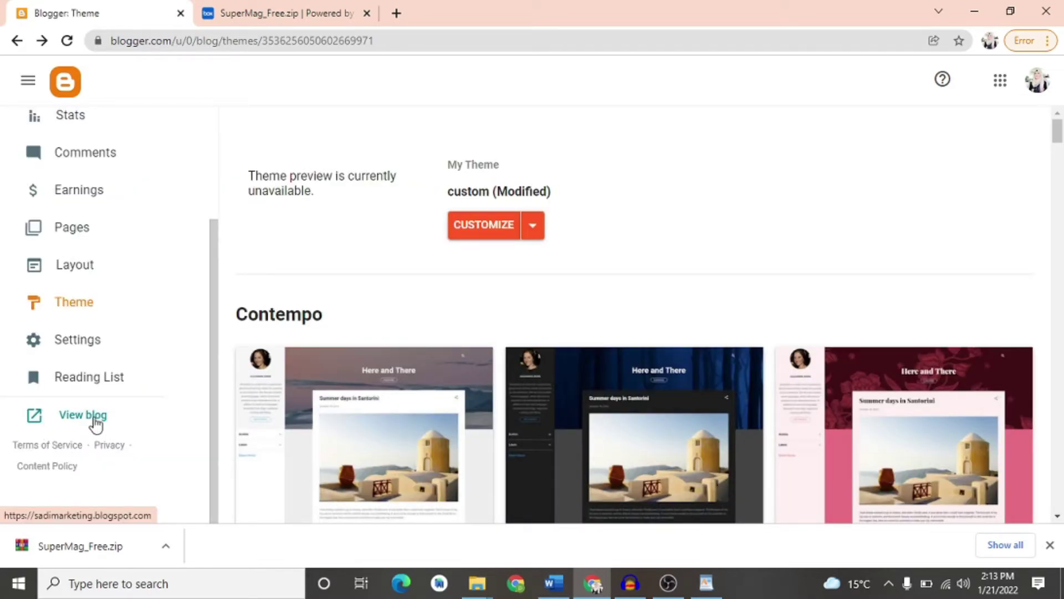
# - Open View blog in a new tab and scroll through the SuperMag-styled Digital World blog
pyautogui.rightClick(96, 422)
pyautogui.click(125, 430)
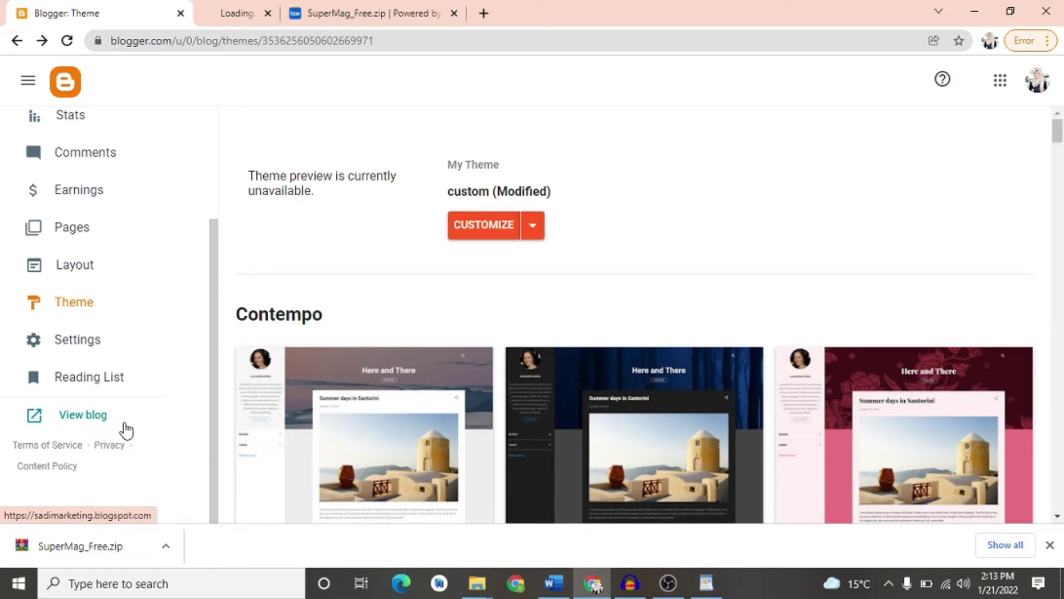
pyautogui.click(248, 12)
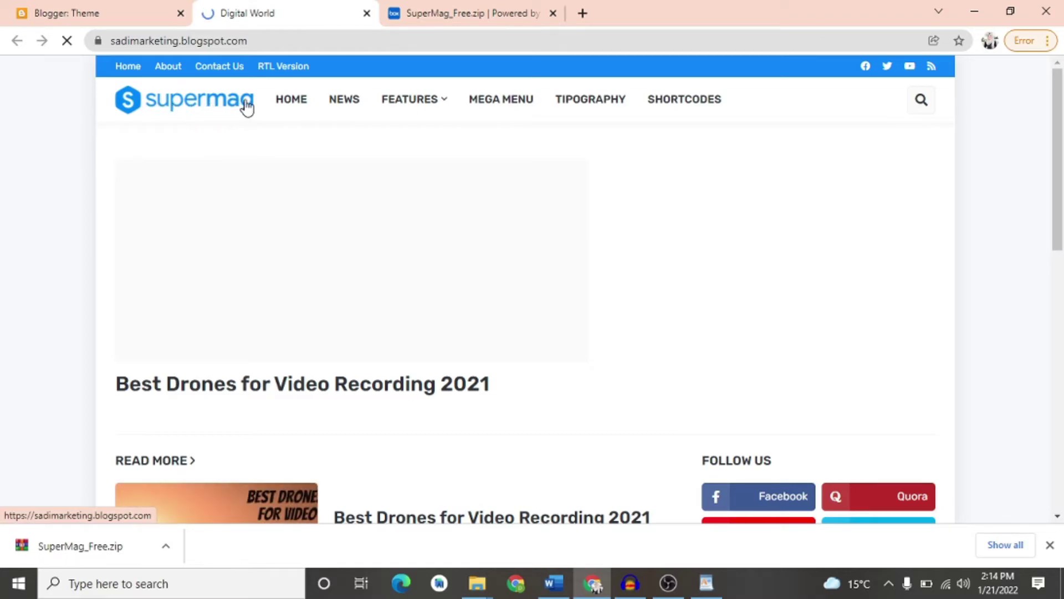
pyautogui.scroll(-5, 704, 366)
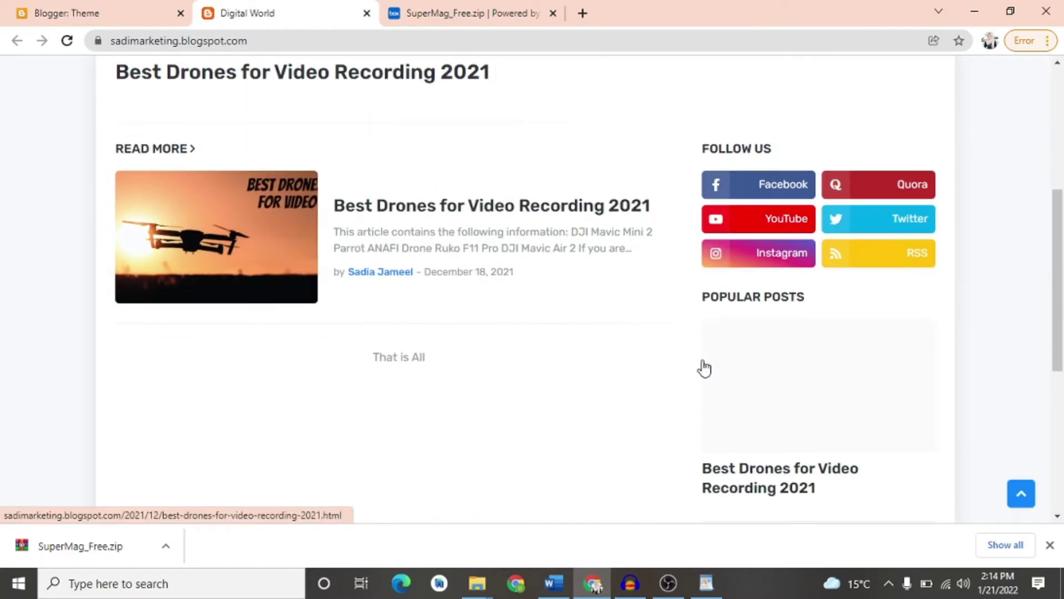
pyautogui.scroll(-1, 447, 294)
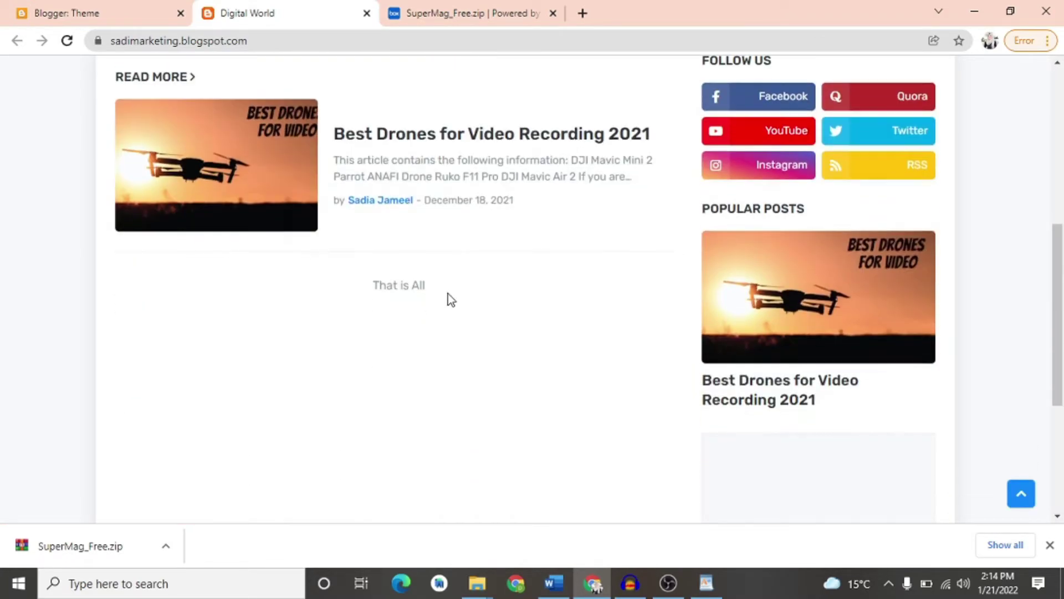
pyautogui.scroll(5, 901, 366)
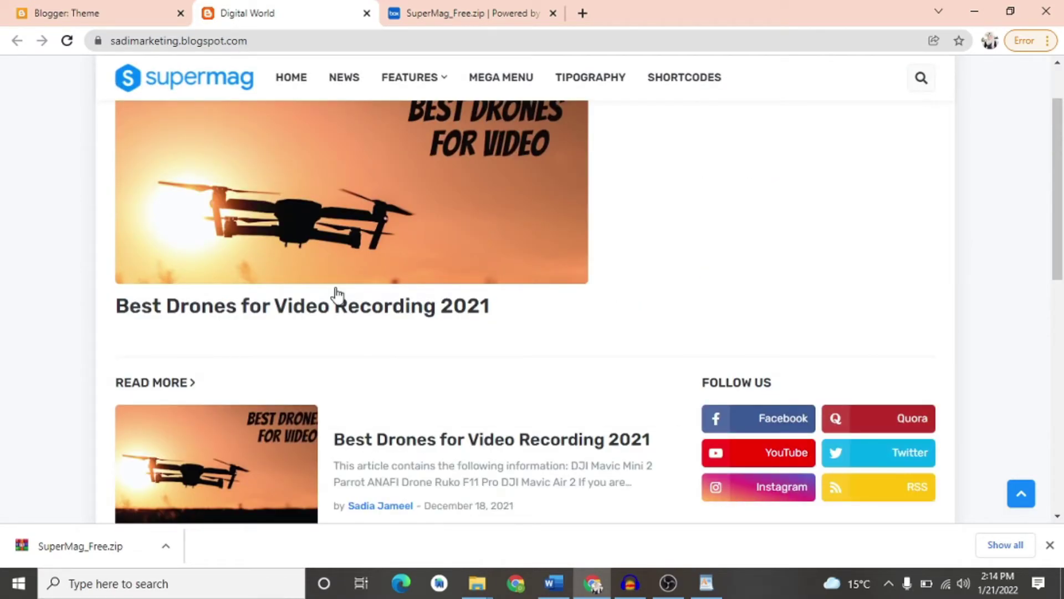